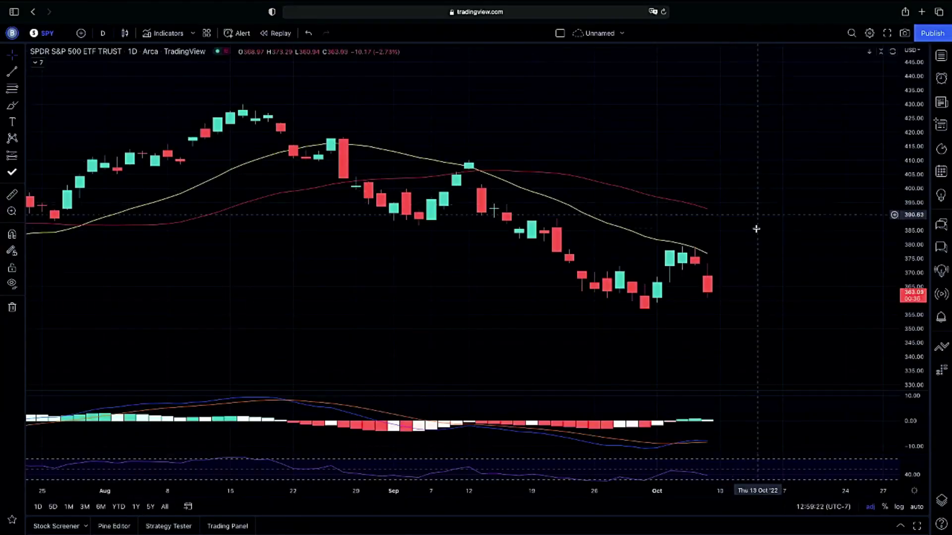
Zoom in and stretch the price scale to center the late-September to early-October candles.
{"action": "scroll", "coordinate": [756, 228], "scroll_direction": "up", "scroll_amount": 5}
{"action": "left_click_drag", "start_coordinate": [913, 292], "coordinate": [912, 248]}
{"action": "left_click_drag", "start_coordinate": [678, 272], "coordinate": [719, 179]}
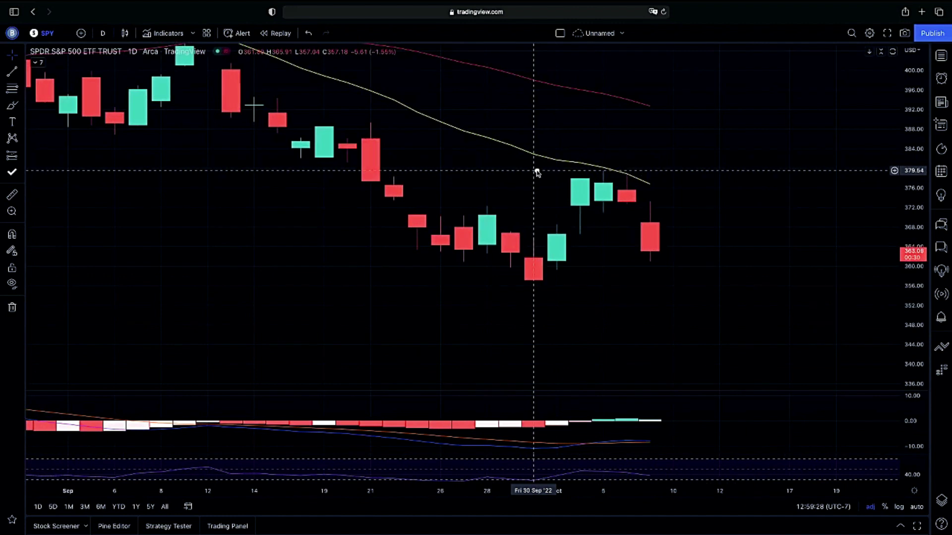
Box the early-October green candles, the two below the average, and the latest red candle.
{"action": "mouse_move", "coordinate": [535, 169]}
{"action": "left_mouse_down"}
{"action": "mouse_move", "coordinate": [563, 184]}
{"action": "mouse_move", "coordinate": [584, 217]}
{"action": "mouse_move", "coordinate": [594, 269]}
{"action": "left_mouse_up"}
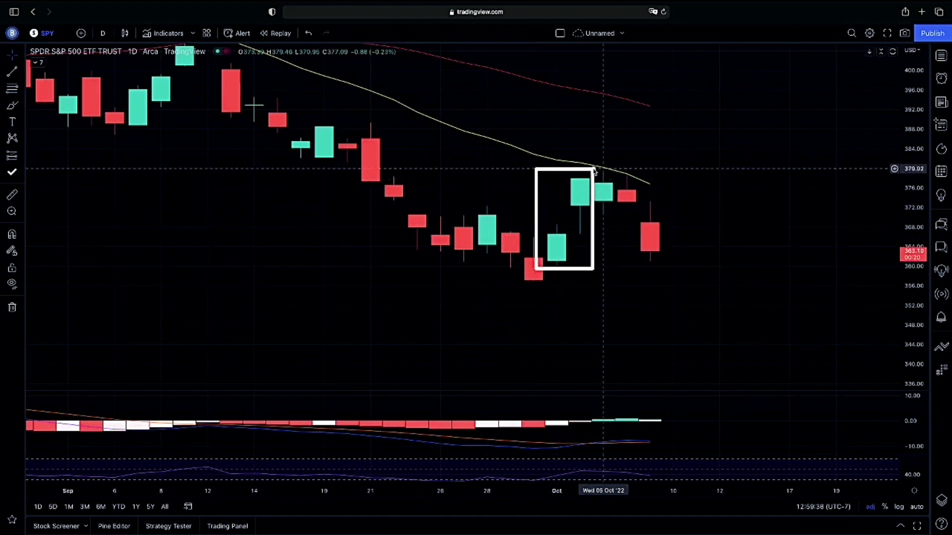
{"action": "left_click_drag", "start_coordinate": [595, 171], "coordinate": [642, 211]}
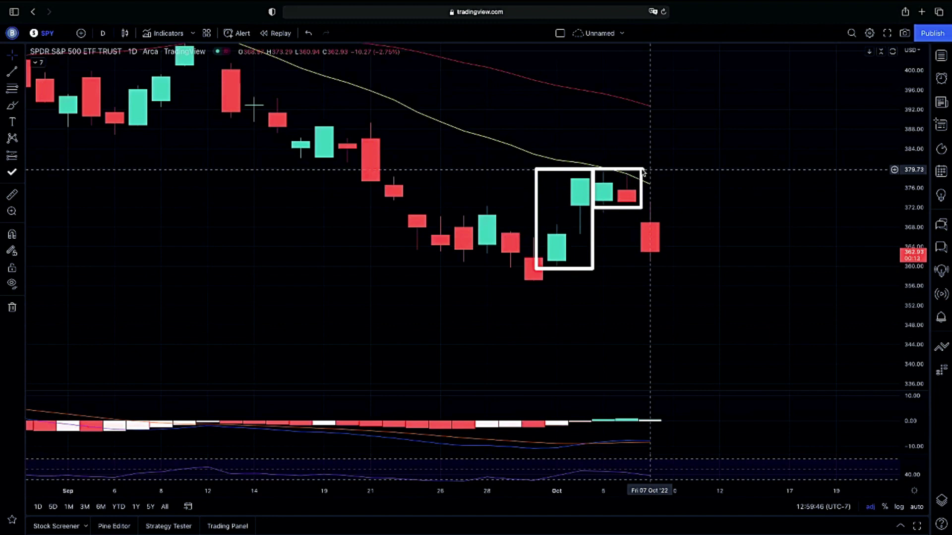
{"action": "mouse_move", "coordinate": [642, 170]}
{"action": "left_mouse_down"}
{"action": "mouse_move", "coordinate": [673, 195]}
{"action": "mouse_move", "coordinate": [674, 210]}
{"action": "mouse_move", "coordinate": [645, 218]}
{"action": "mouse_move", "coordinate": [650, 251]}
{"action": "mouse_move", "coordinate": [674, 262]}
{"action": "left_mouse_up"}
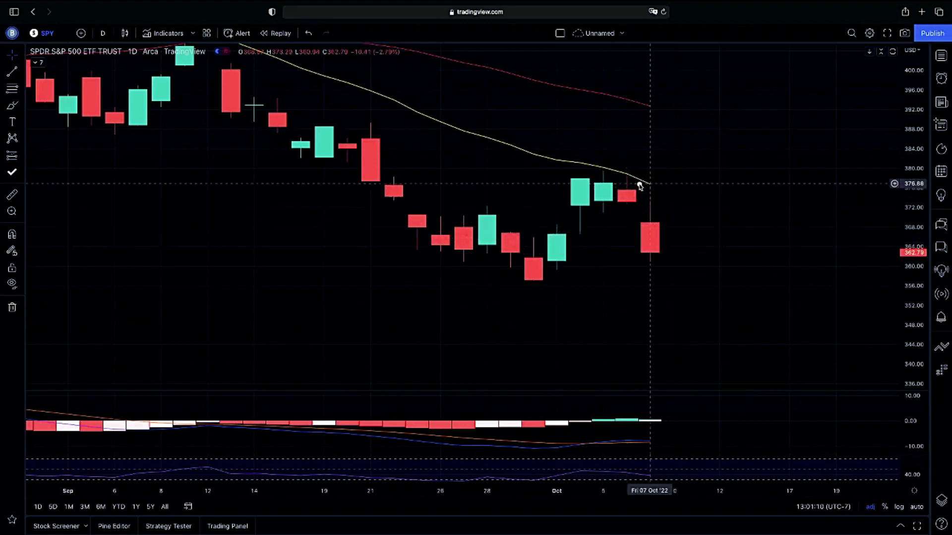
Draw highlight boxes around the red Oct 6 candle and the Sep 30 low candle.
{"action": "left_click_drag", "start_coordinate": [615, 172], "coordinate": [670, 259]}
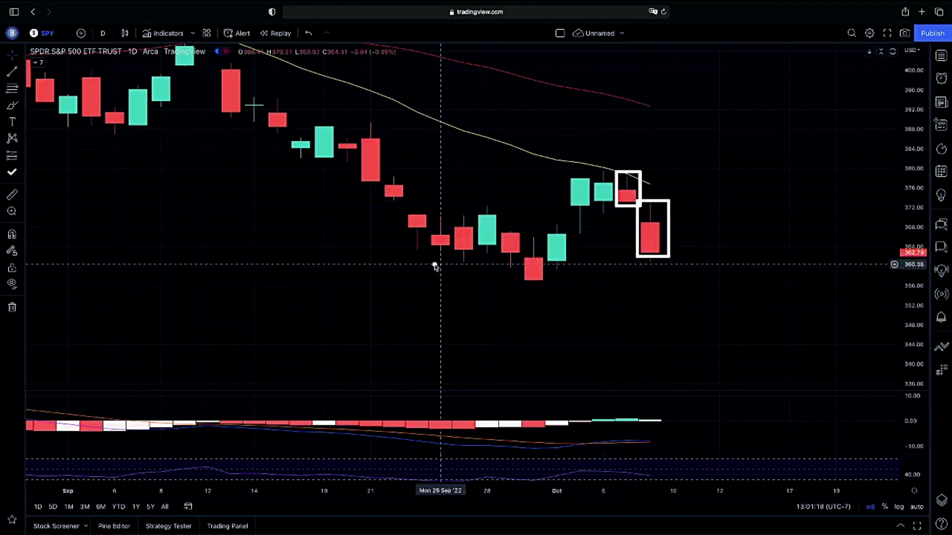
{"action": "mouse_move", "coordinate": [434, 264]}
{"action": "left_mouse_down"}
{"action": "mouse_move", "coordinate": [525, 280]}
{"action": "mouse_move", "coordinate": [721, 275]}
{"action": "left_mouse_up"}
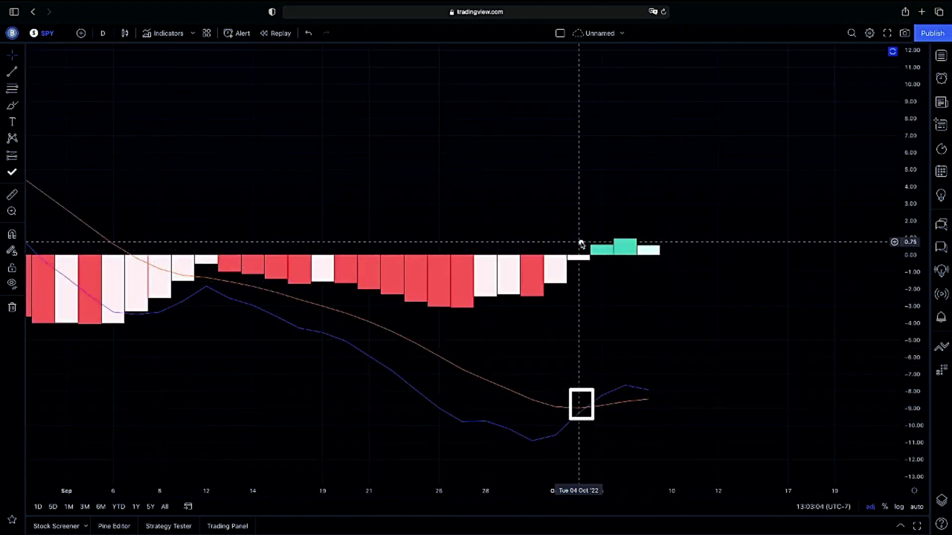
Restore the price chart above the MACD pane and nudge the chart slightly right.
{"action": "double_click", "coordinate": [648, 225]}
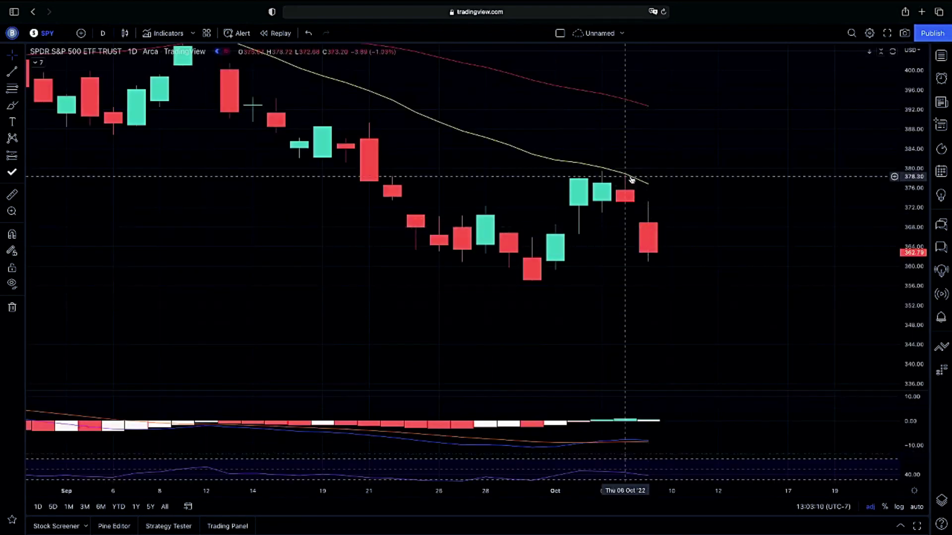
{"action": "left_click_drag", "start_coordinate": [621, 172], "coordinate": [624, 171]}
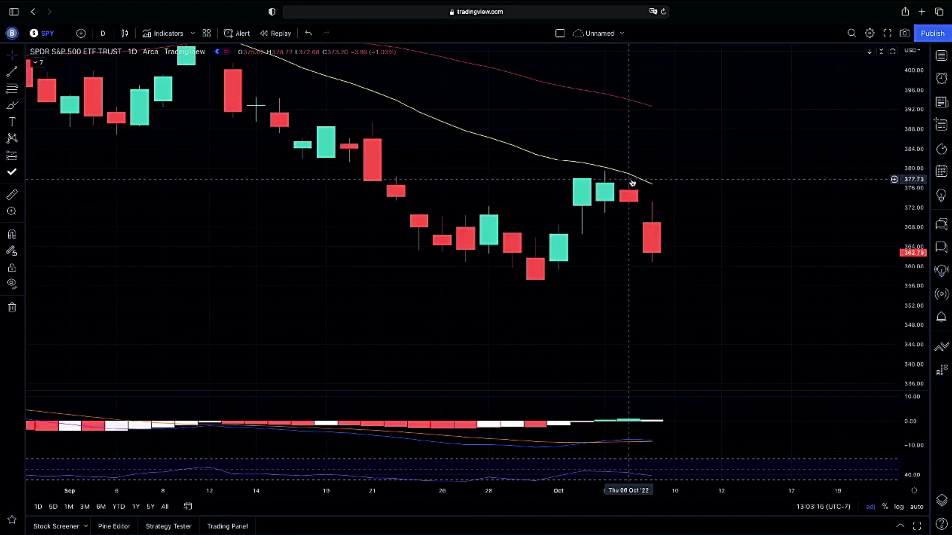
{"action": "left_click_drag", "start_coordinate": [628, 179], "coordinate": [634, 188]}
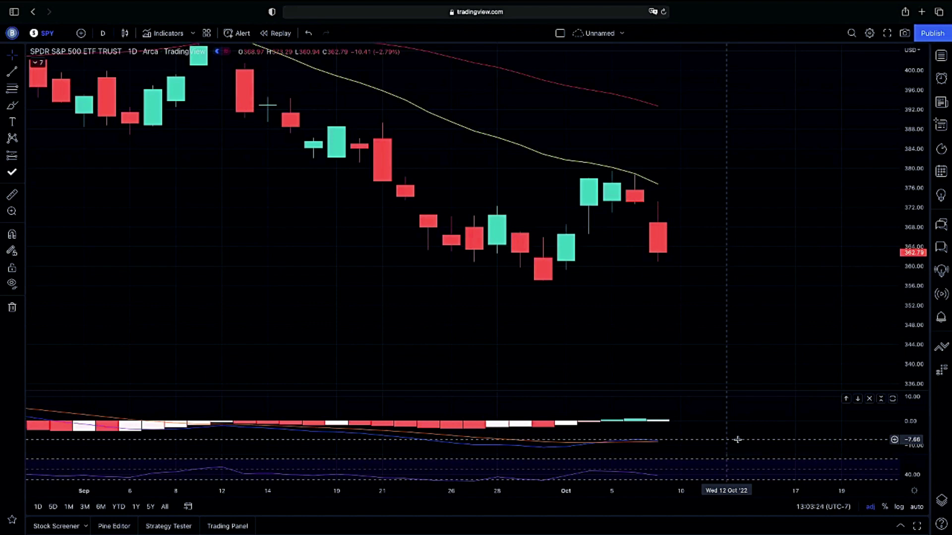
Expand and restore the RSI pane, then link the Sep 27 and Sep 30 lows with a falling line.
{"action": "double_click", "coordinate": [722, 463]}
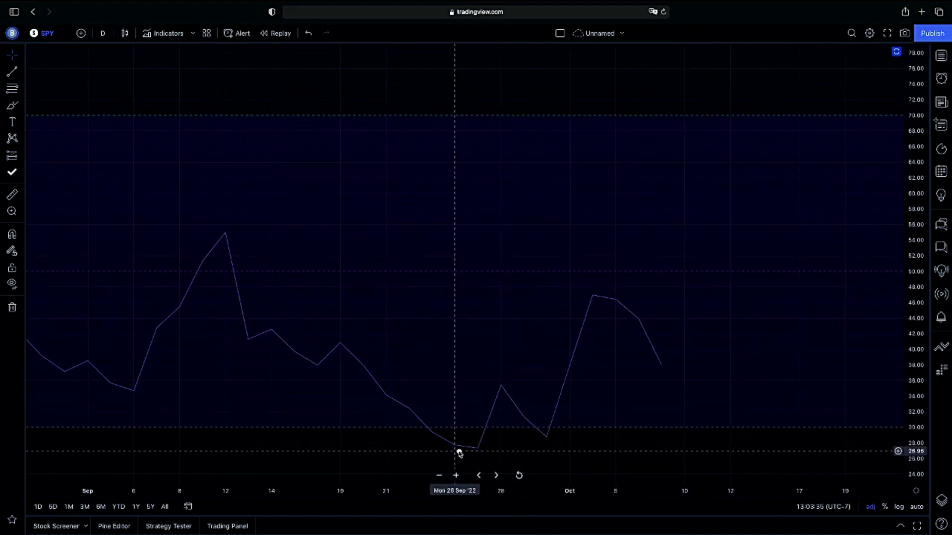
{"action": "double_click", "coordinate": [620, 373]}
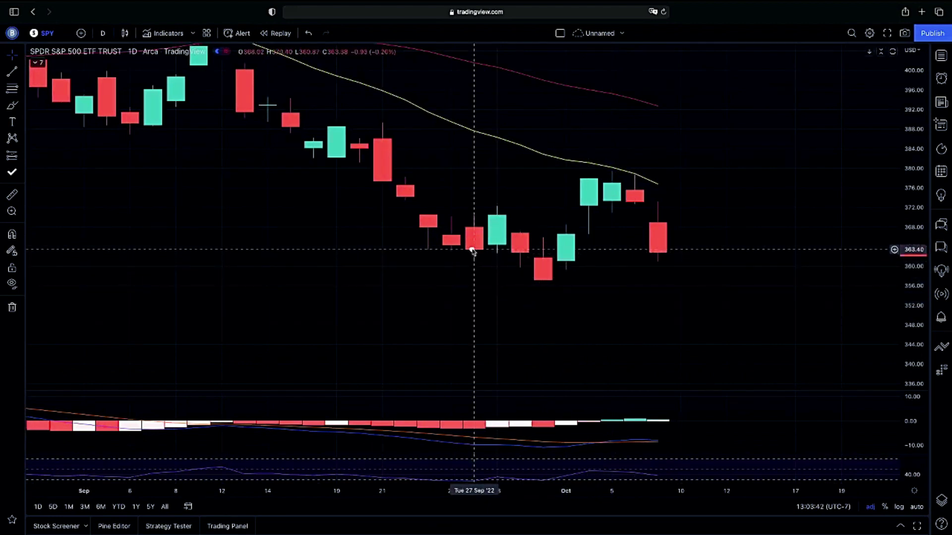
{"action": "left_click_drag", "start_coordinate": [479, 256], "coordinate": [558, 292]}
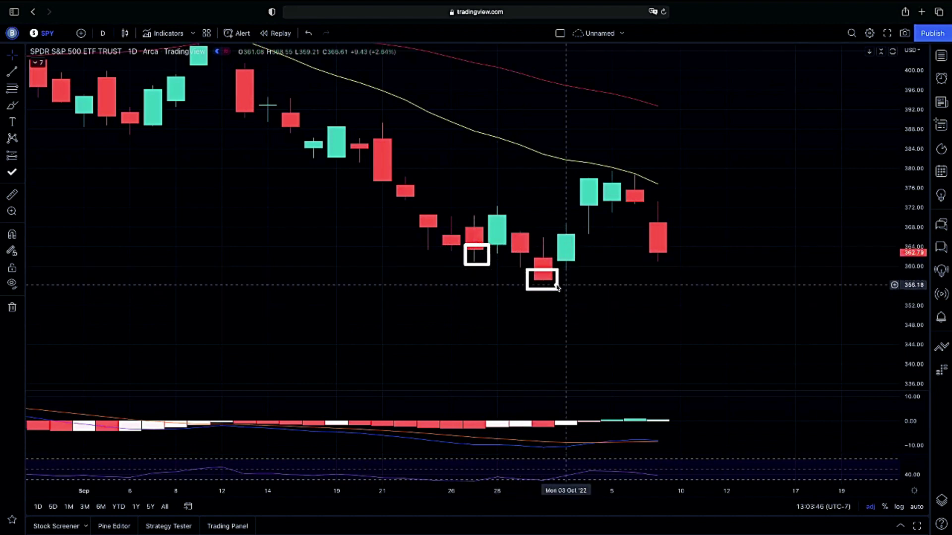
{"action": "left_click_drag", "start_coordinate": [456, 258], "coordinate": [550, 292]}
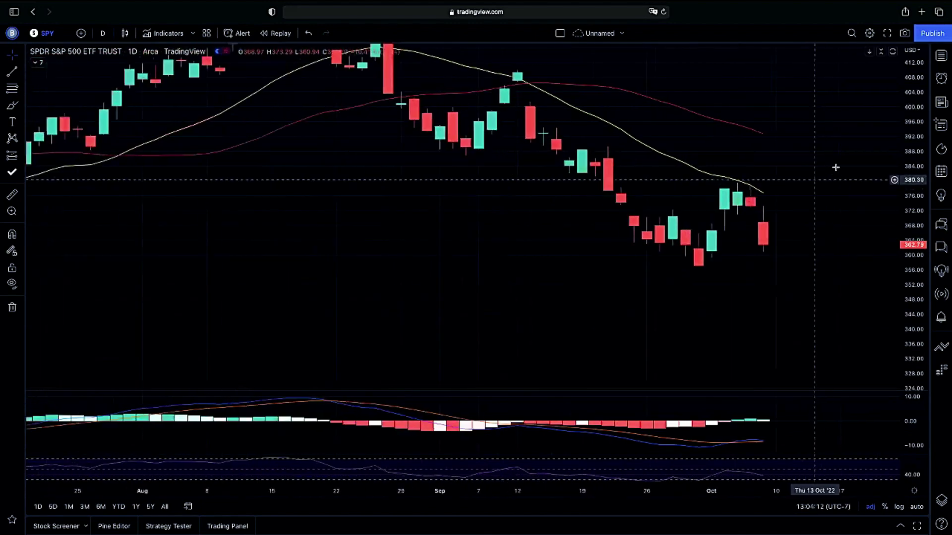
Fit the price scale and draw a white downtrend line from the mid-August high.
{"action": "scroll", "coordinate": [823, 209], "scroll_direction": "down", "scroll_amount": 5}
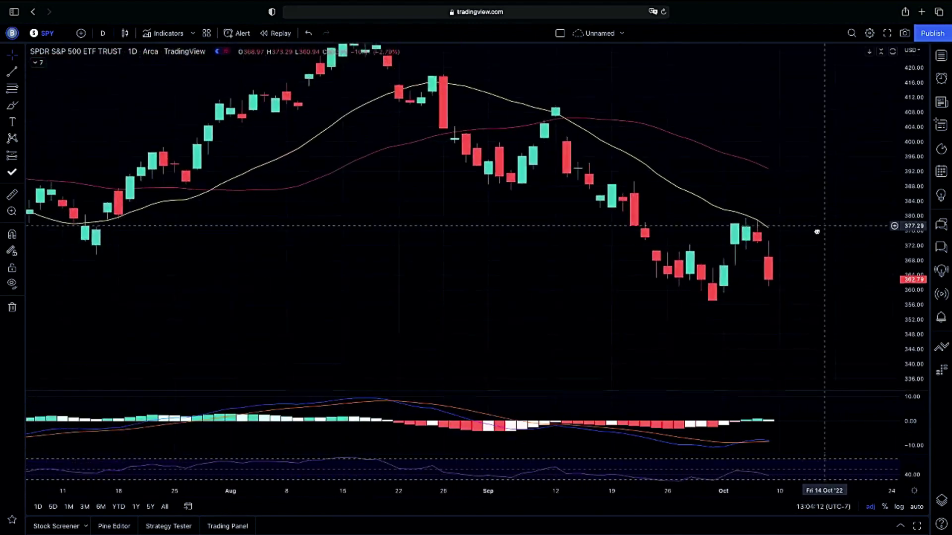
{"action": "left_click_drag", "start_coordinate": [913, 173], "coordinate": [915, 187]}
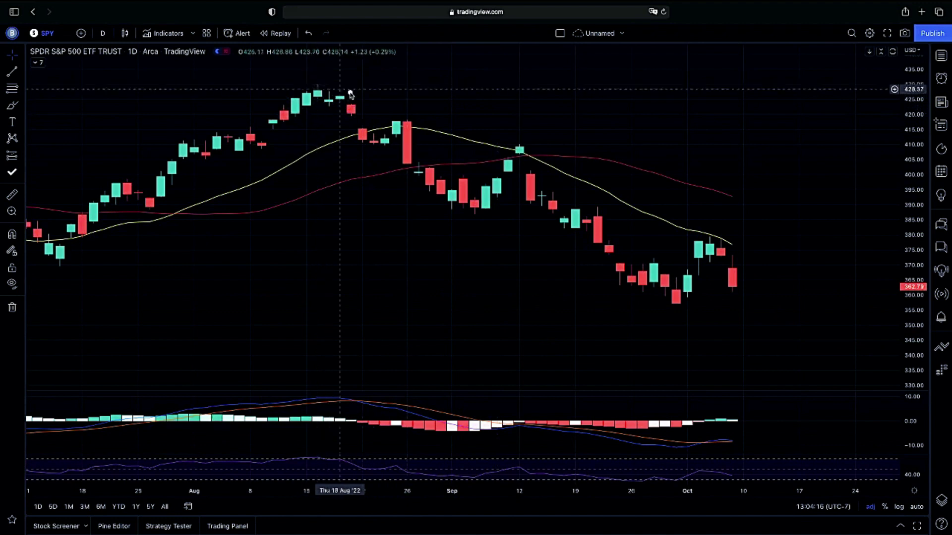
{"action": "mouse_move", "coordinate": [318, 84]}
{"action": "left_mouse_down"}
{"action": "mouse_move", "coordinate": [712, 229]}
{"action": "mouse_move", "coordinate": [767, 260]}
{"action": "left_mouse_up"}
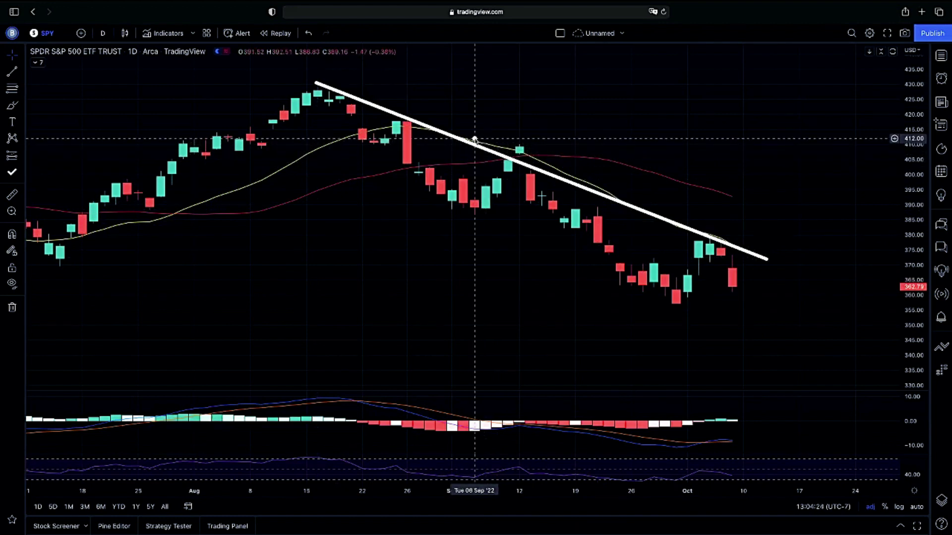
Box the mid-September touch, the early-October and Oct 6–7 candles, and the empty space beyond.
{"action": "mouse_move", "coordinate": [473, 139]}
{"action": "left_mouse_down"}
{"action": "mouse_move", "coordinate": [540, 174]}
{"action": "mouse_move", "coordinate": [549, 208]}
{"action": "left_mouse_up"}
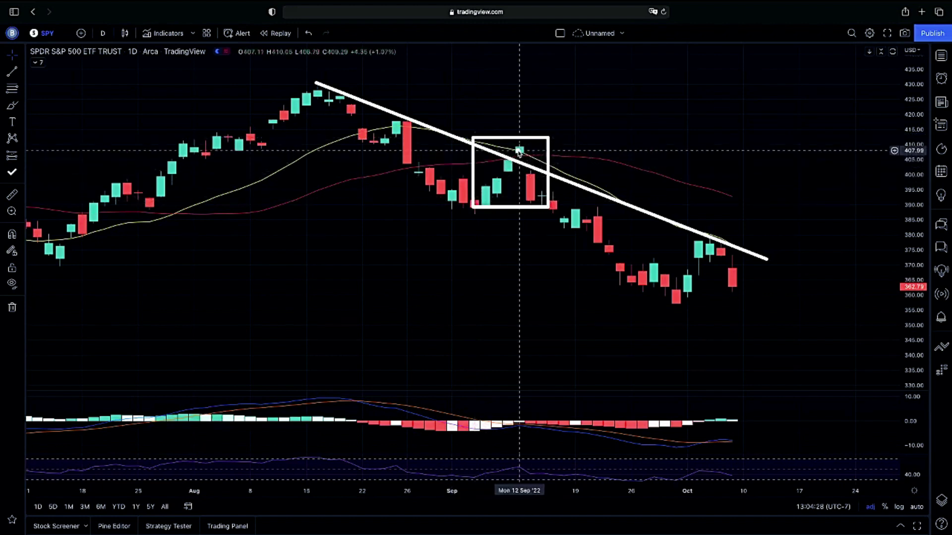
{"action": "left_click_drag", "start_coordinate": [529, 168], "coordinate": [548, 207]}
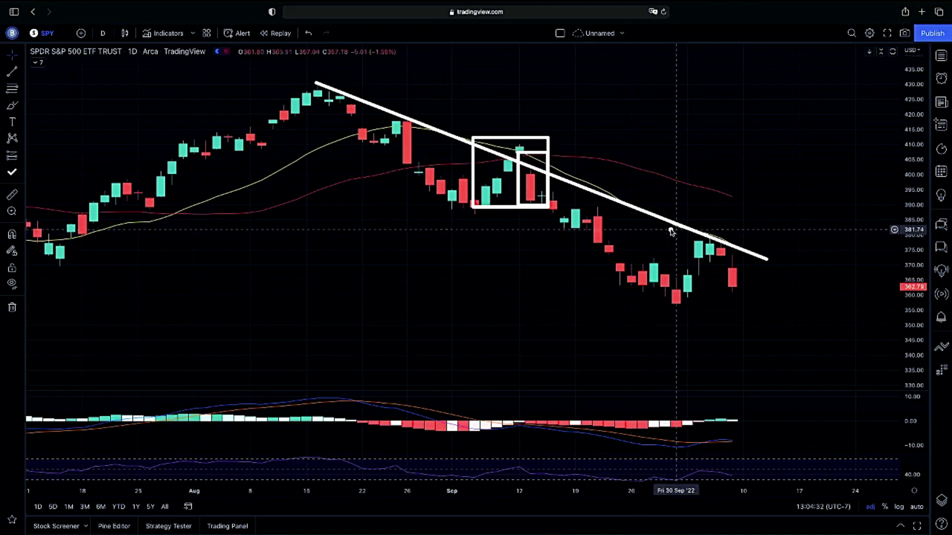
{"action": "left_click_drag", "start_coordinate": [670, 226], "coordinate": [752, 307]}
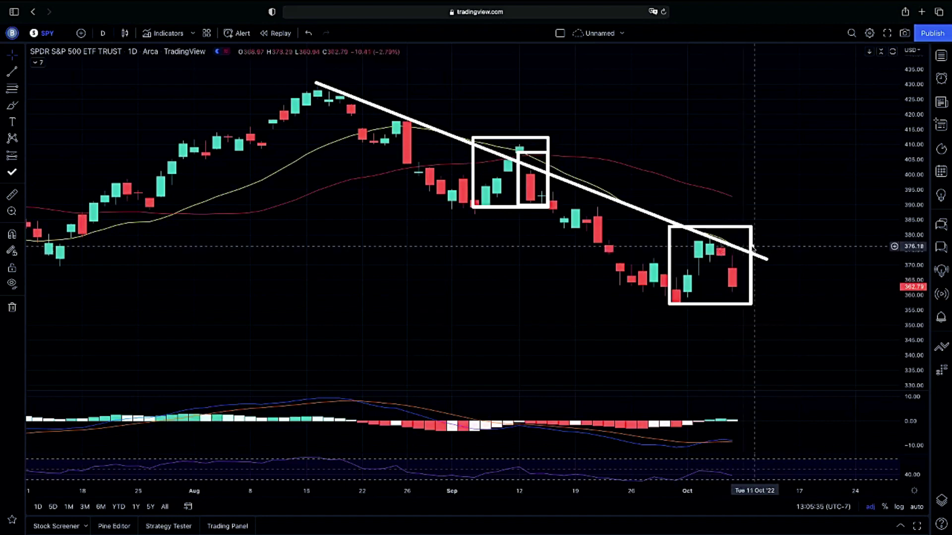
{"action": "left_click_drag", "start_coordinate": [753, 246], "coordinate": [716, 306]}
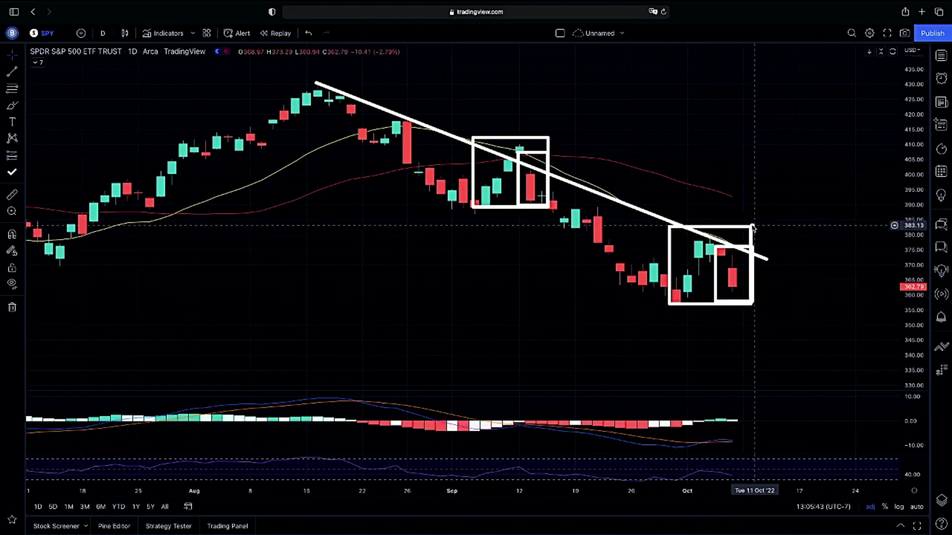
{"action": "left_click_drag", "start_coordinate": [753, 227], "coordinate": [805, 304]}
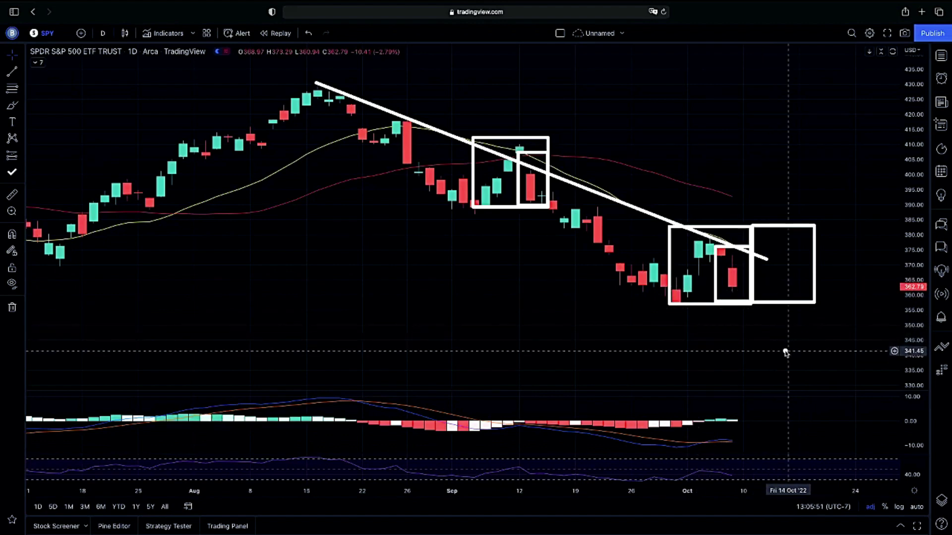
Clear all drawings from the chart and zoom out.
{"action": "key", "text": "ctrl+alt+h"}
{"action": "scroll", "coordinate": [764, 334], "scroll_direction": "down", "scroll_amount": 6}
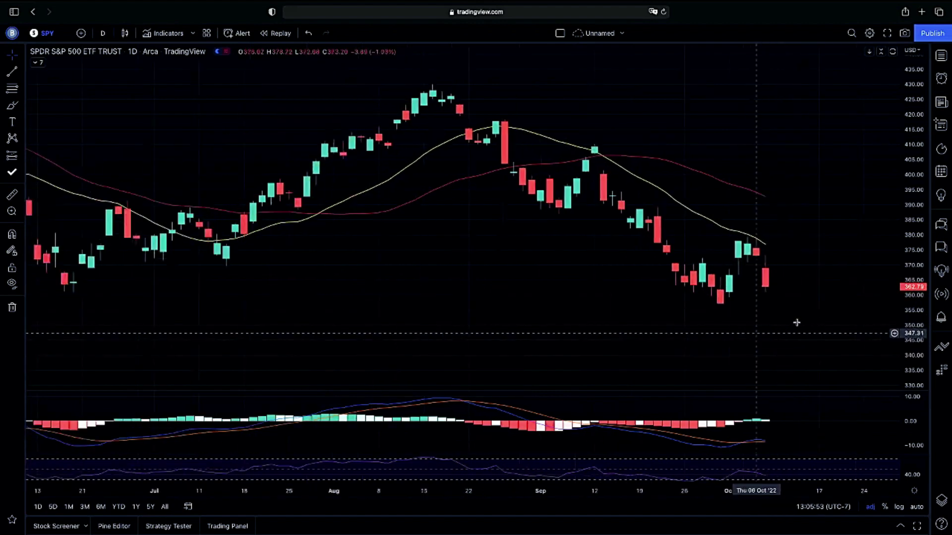
{"action": "scroll", "coordinate": [758, 304], "scroll_direction": "down", "scroll_amount": 6}
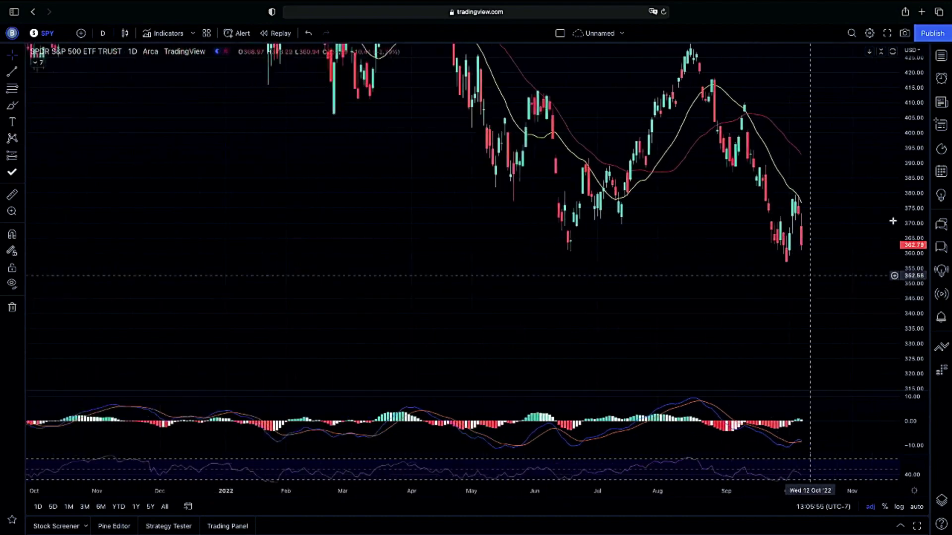
{"action": "scroll", "coordinate": [785, 323], "scroll_direction": "down", "scroll_amount": 10}
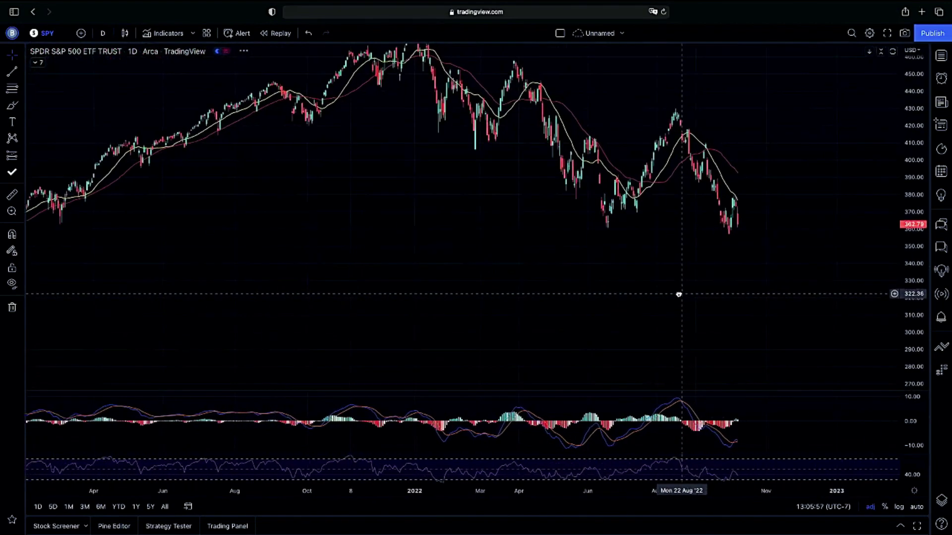
Reveal 2019–2020 history and draw level lines along 340 and near 324.
{"action": "left_click_drag", "start_coordinate": [645, 280], "coordinate": [609, 278]}
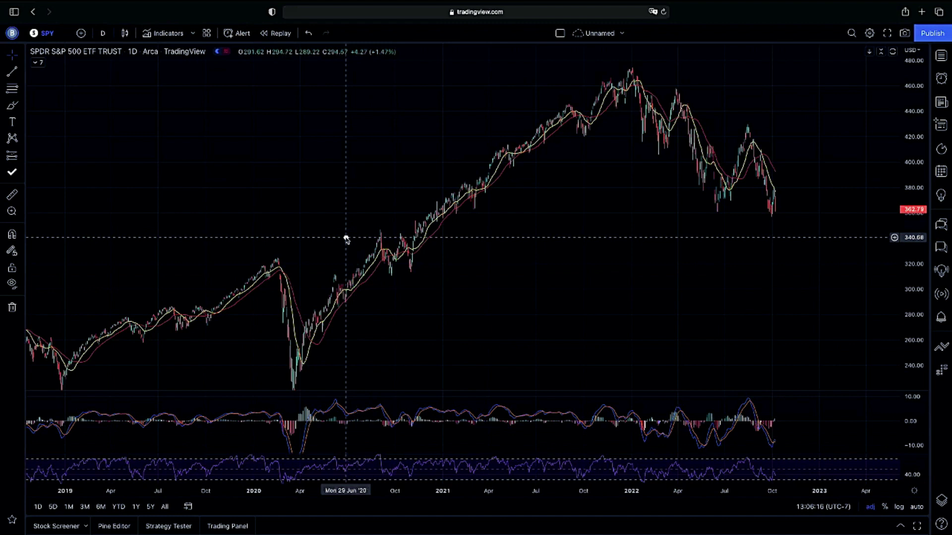
{"action": "mouse_move", "coordinate": [346, 238]}
{"action": "left_mouse_down"}
{"action": "mouse_move", "coordinate": [565, 234]}
{"action": "mouse_move", "coordinate": [831, 251]}
{"action": "mouse_move", "coordinate": [898, 242]}
{"action": "left_mouse_up"}
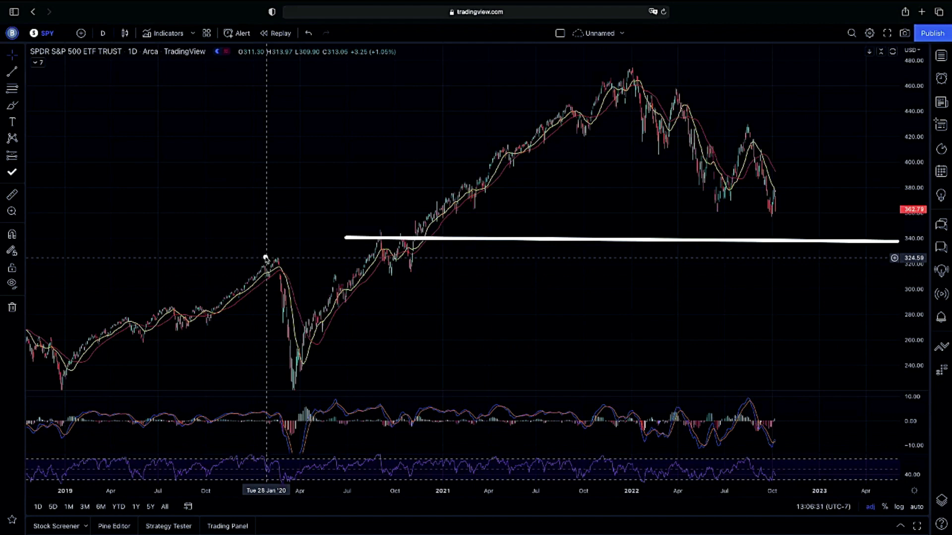
{"action": "left_click_drag", "start_coordinate": [265, 258], "coordinate": [906, 267]}
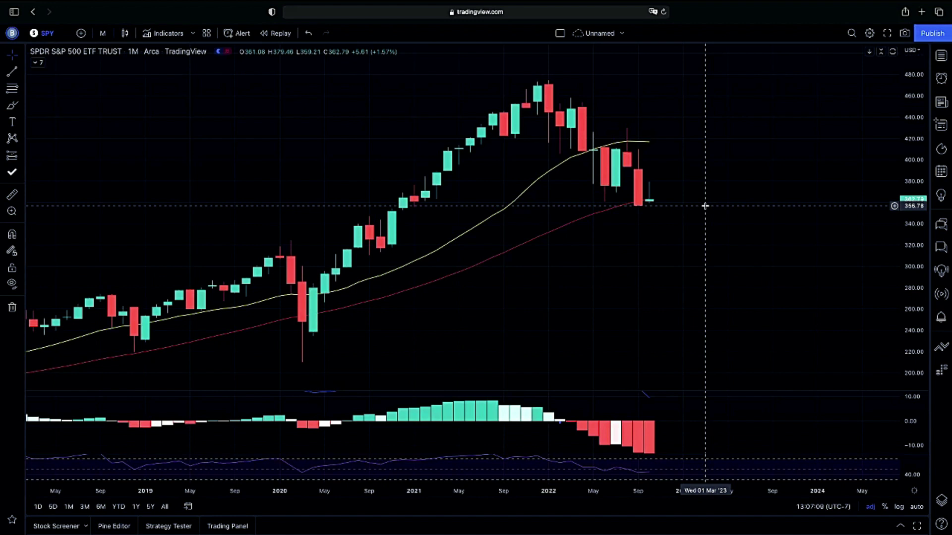
Zoom and pan the monthly SPY chart across the 2019–2022 candles.
{"action": "scroll", "coordinate": [705, 206], "scroll_direction": "right", "scroll_amount": 2}
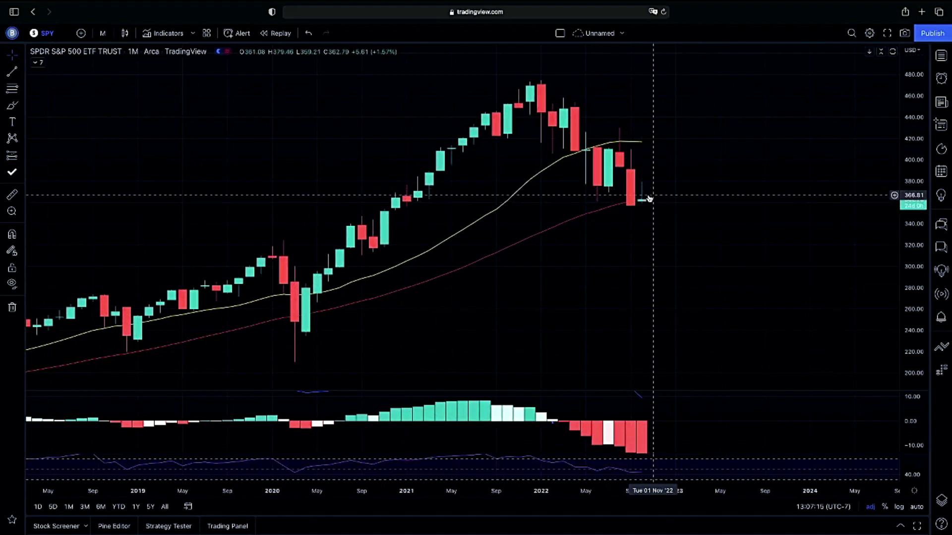
{"action": "scroll", "coordinate": [649, 196], "scroll_direction": "left", "scroll_amount": 1}
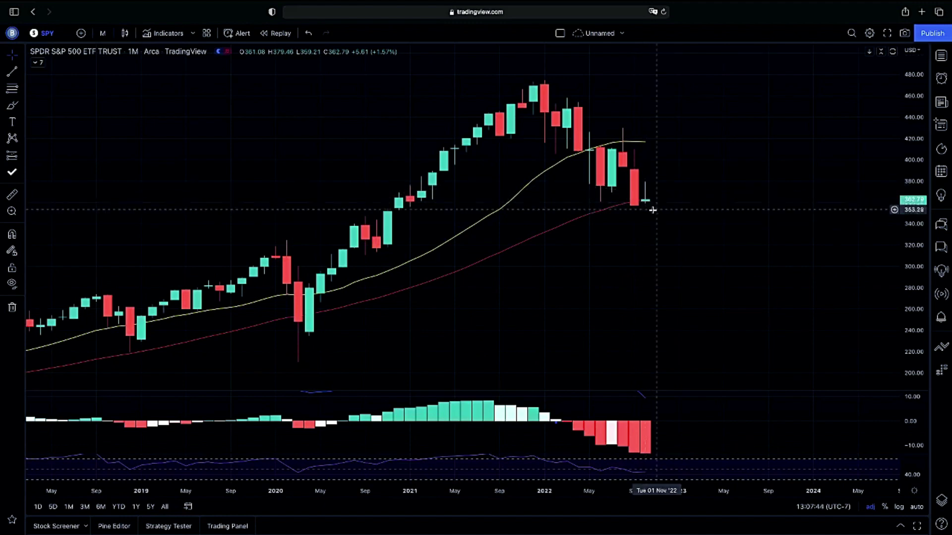
{"action": "scroll", "coordinate": [644, 209], "scroll_direction": "up", "scroll_amount": 3}
{"action": "scroll", "coordinate": [630, 209], "scroll_direction": "left", "scroll_amount": 5}
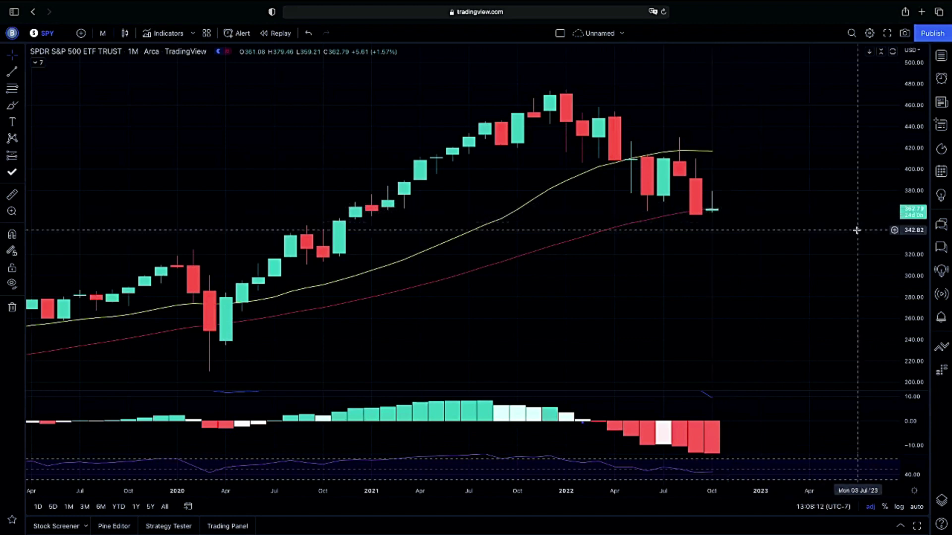
{"action": "scroll", "coordinate": [633, 144], "scroll_direction": "up", "scroll_amount": 3}
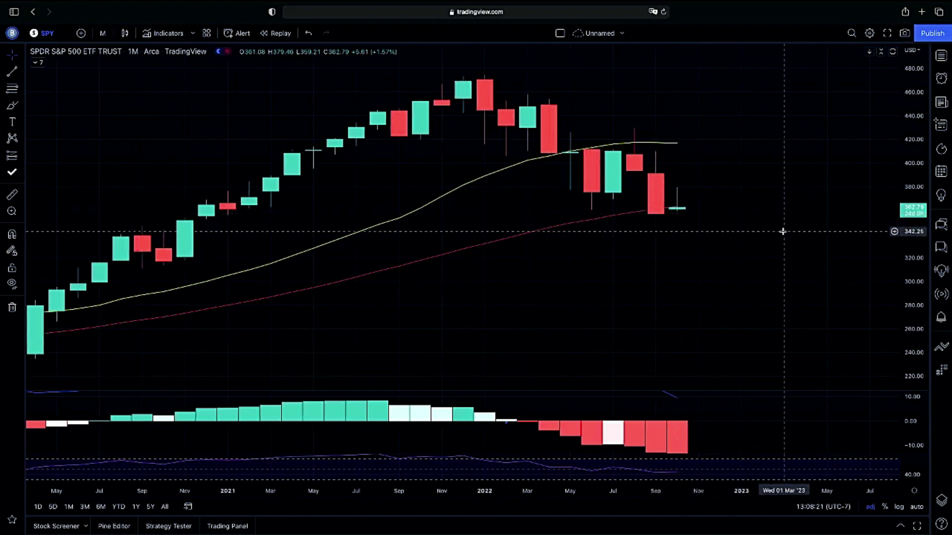
{"action": "scroll", "coordinate": [824, 246], "scroll_direction": "down", "scroll_amount": 3}
{"action": "scroll", "coordinate": [824, 246], "scroll_direction": "down", "scroll_amount": 2}
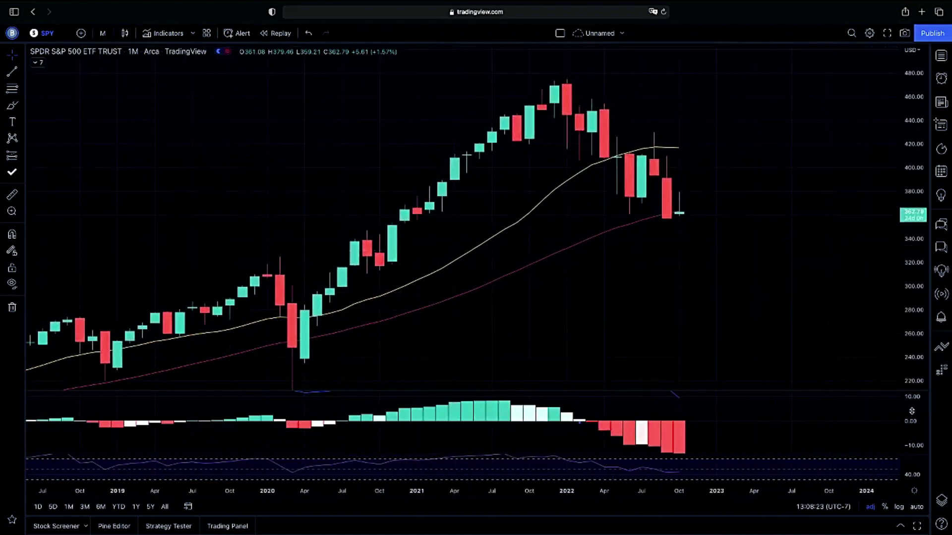
Maximise the MACD pane, compress its scale to fit both lines, then restore the full layout.
{"action": "double_click", "coordinate": [801, 418]}
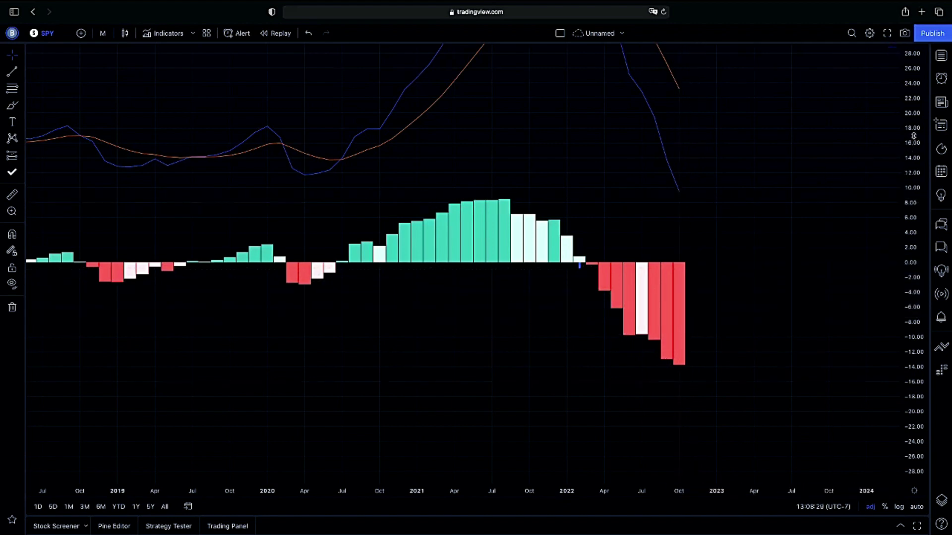
{"action": "left_click_drag", "start_coordinate": [914, 136], "coordinate": [914, 184]}
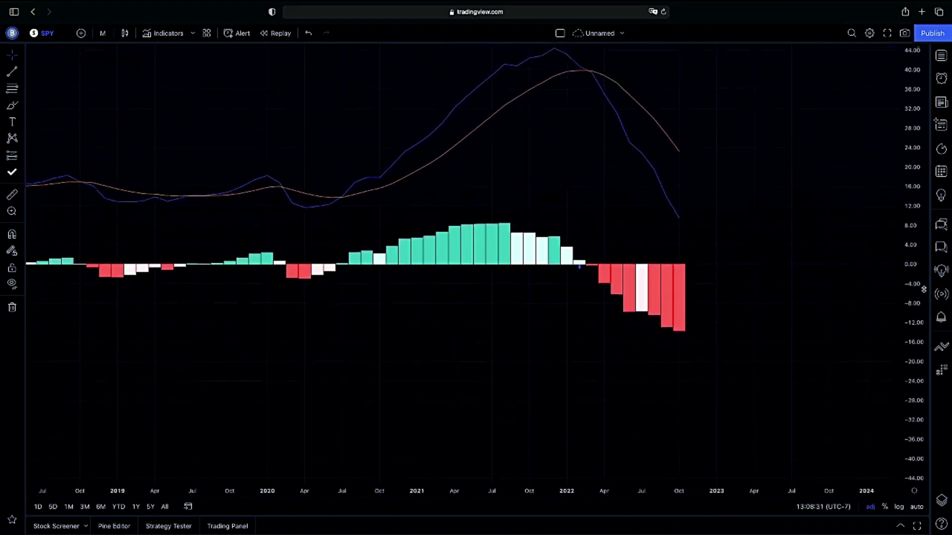
{"action": "scroll", "coordinate": [686, 312], "scroll_direction": "left", "scroll_amount": 2}
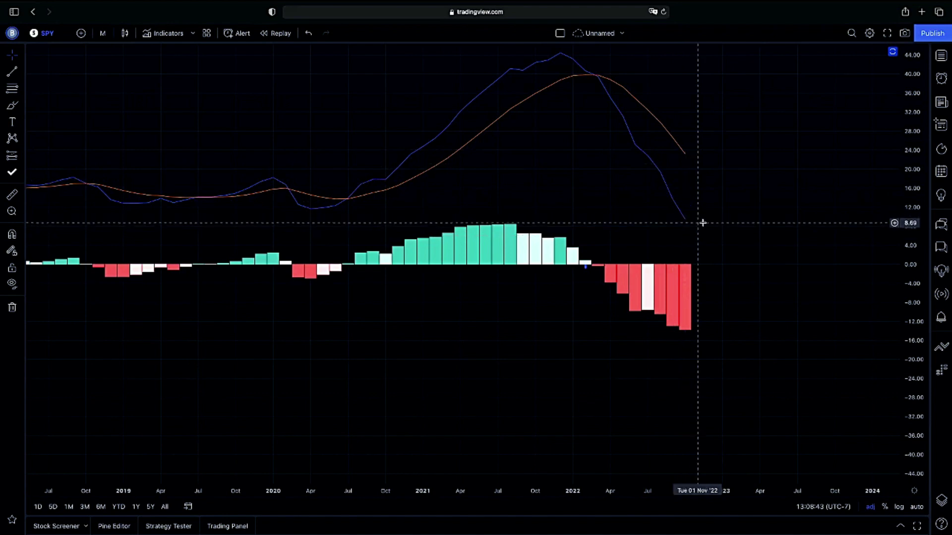
{"action": "double_click", "coordinate": [732, 204]}
Load DXY, the U.S. Dollar Currency Index (TVC), via Symbol Search.
{"action": "left_click", "coordinate": [45, 33]}
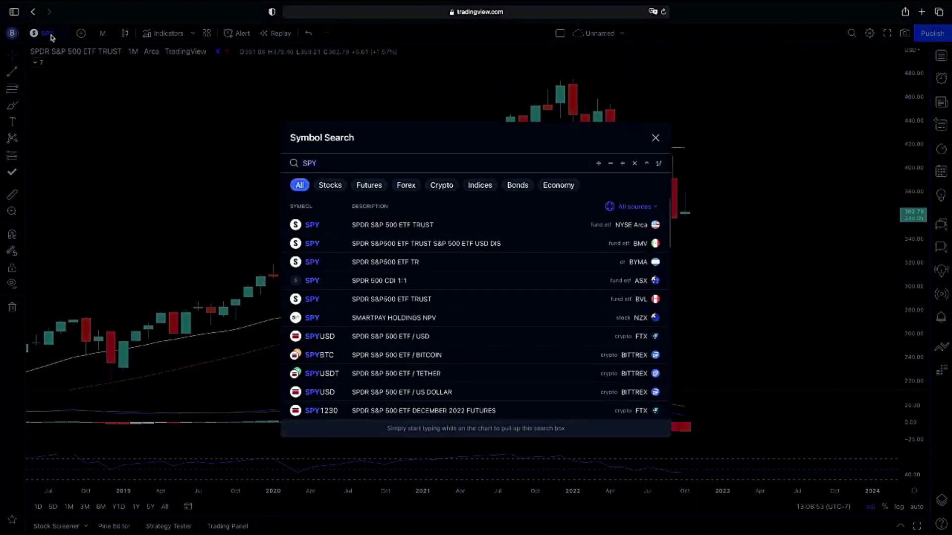
{"action": "type", "text": "DXY"}
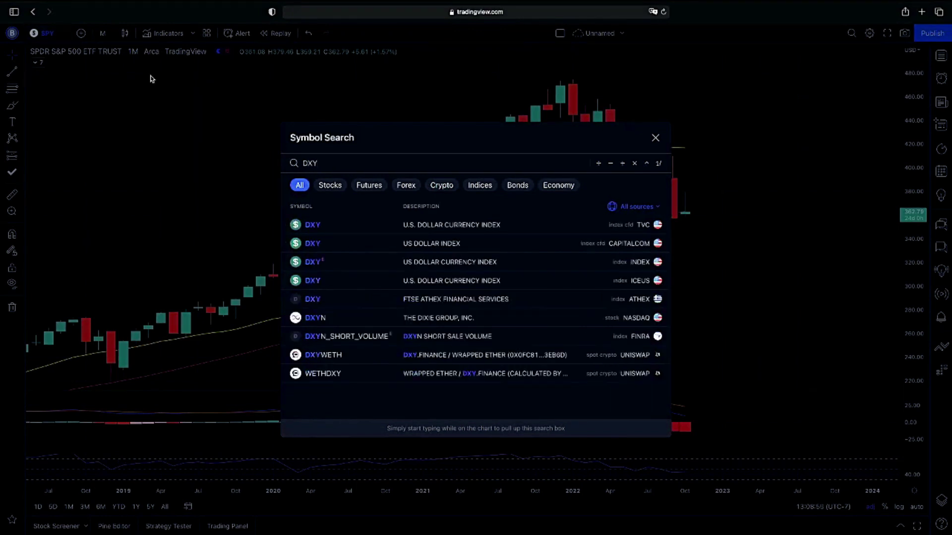
{"action": "left_click", "coordinate": [471, 222]}
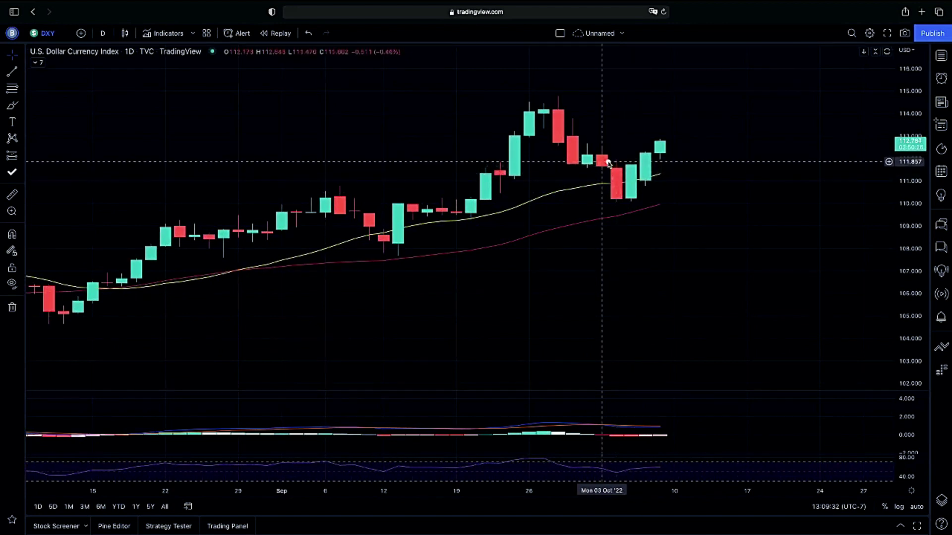
{"action": "left_click_drag", "start_coordinate": [609, 162], "coordinate": [641, 200]}
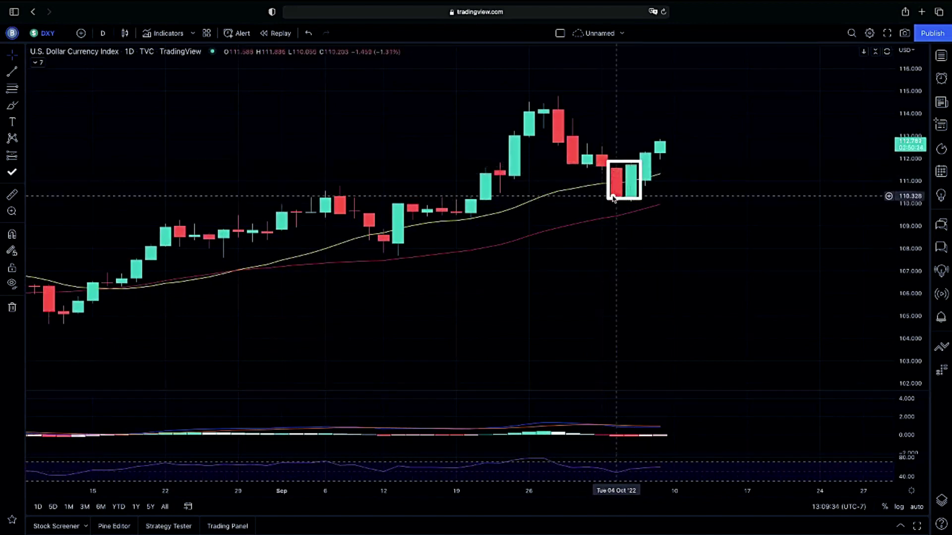
{"action": "key", "text": "ctrl+z"}
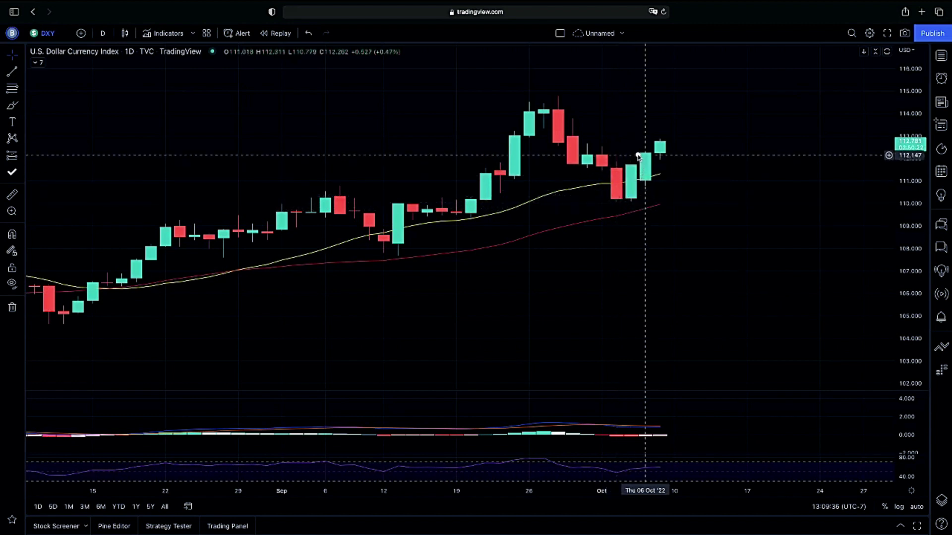
{"action": "left_click_drag", "start_coordinate": [643, 161], "coordinate": [657, 184]}
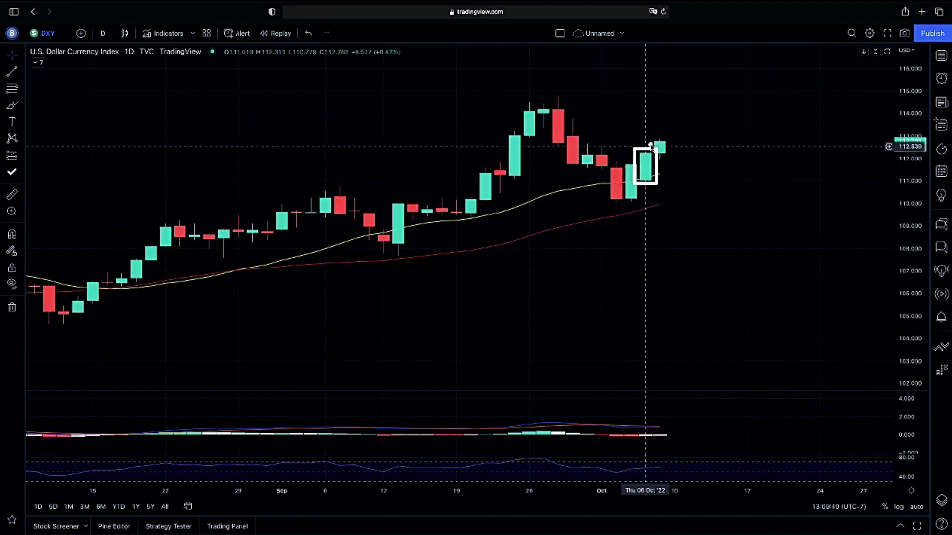
{"action": "left_click_drag", "start_coordinate": [649, 135], "coordinate": [673, 161]}
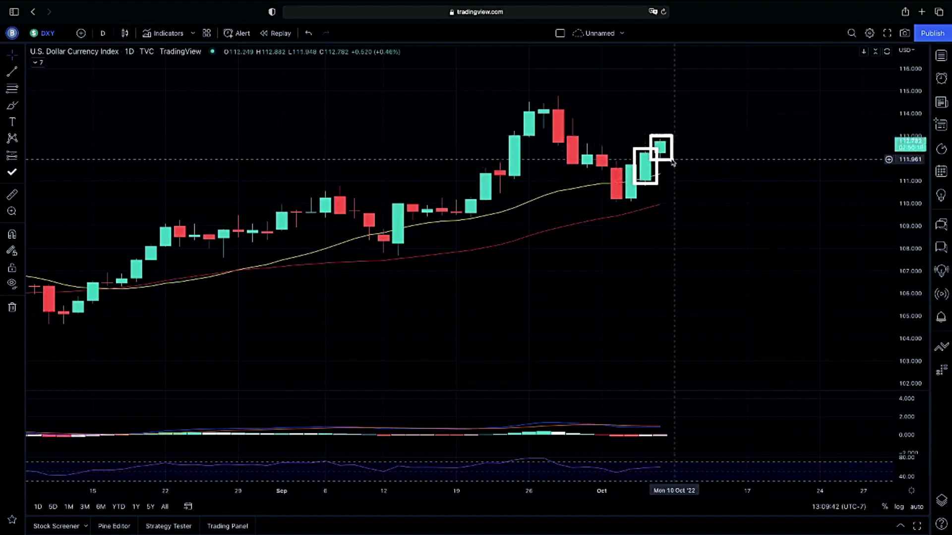
{"action": "key", "text": "Escape"}
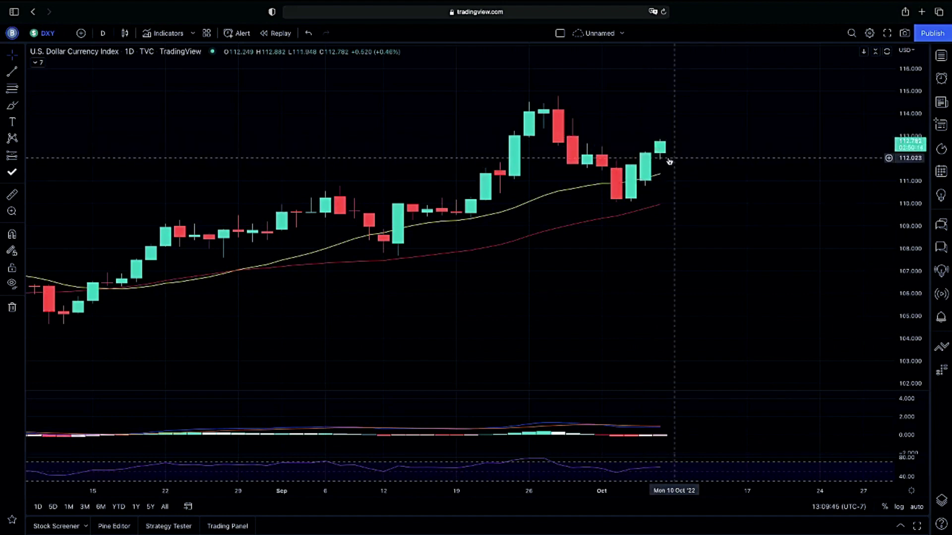
{"action": "left_click_drag", "start_coordinate": [505, 135], "coordinate": [751, 144]}
{"action": "left_click_drag", "start_coordinate": [776, 138], "coordinate": [785, 139]}
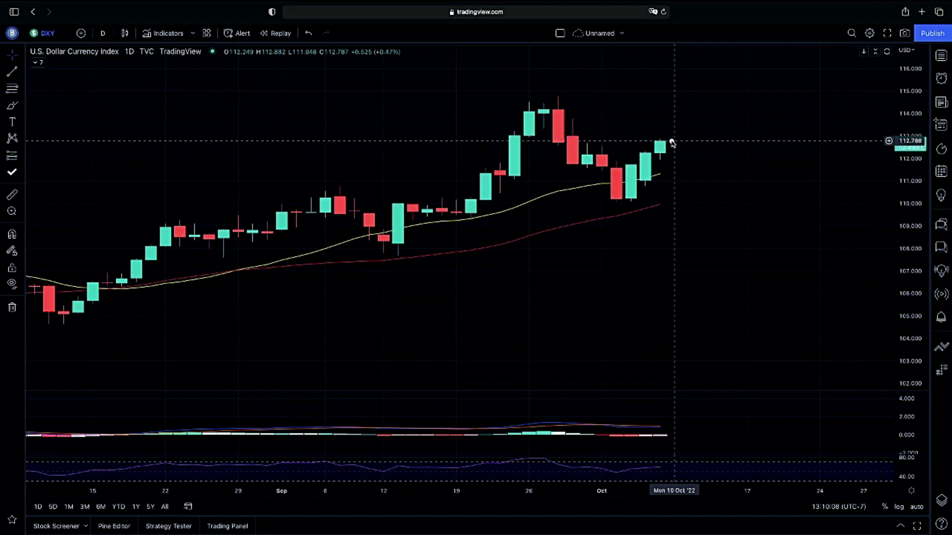
{"action": "key", "text": "super+z"}
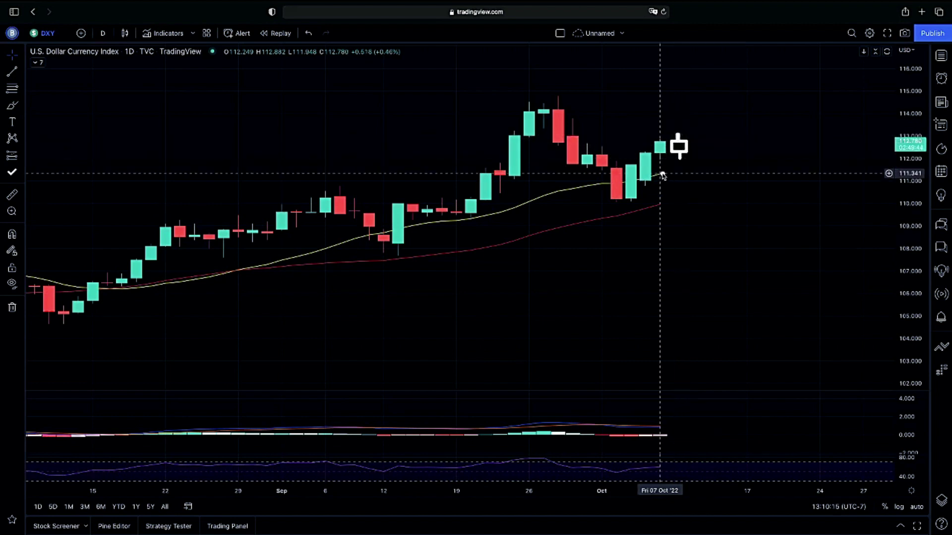
{"action": "mouse_move", "coordinate": [662, 174]}
{"action": "left_mouse_down"}
{"action": "mouse_move", "coordinate": [689, 180]}
{"action": "mouse_move", "coordinate": [693, 196]}
{"action": "left_mouse_up"}
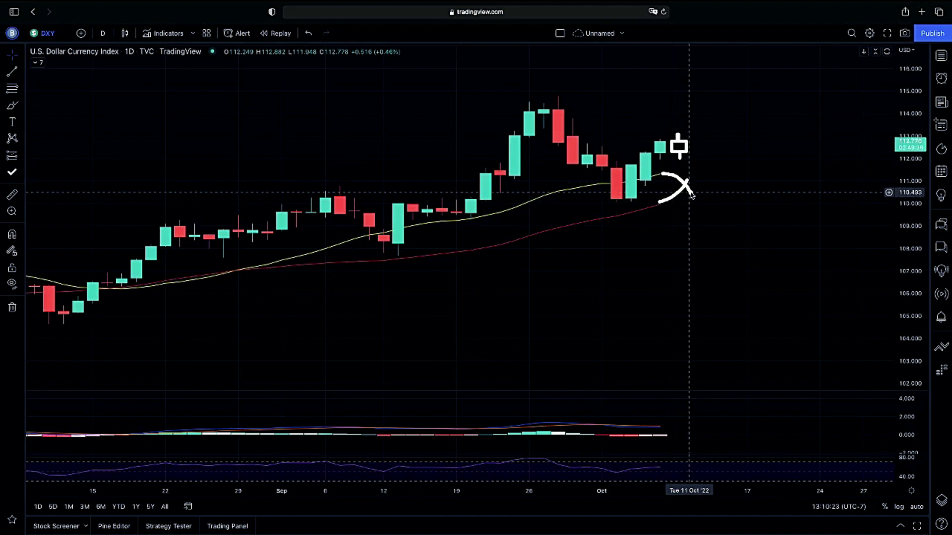
Box the Oct 5–7 bars in the maximised MACD pane, restore the layout, and open Symbol Search.
{"action": "double_click", "coordinate": [731, 412]}
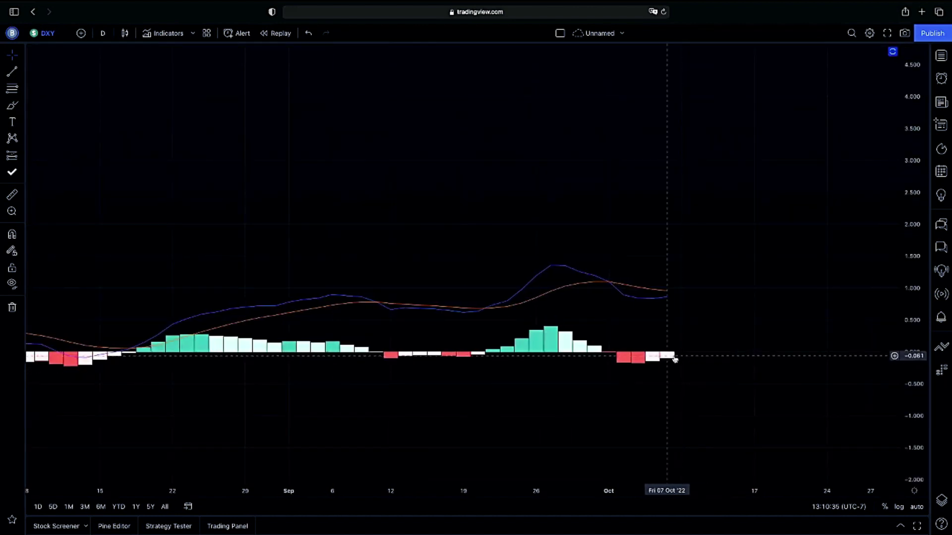
{"action": "left_click_drag", "start_coordinate": [638, 343], "coordinate": [680, 367]}
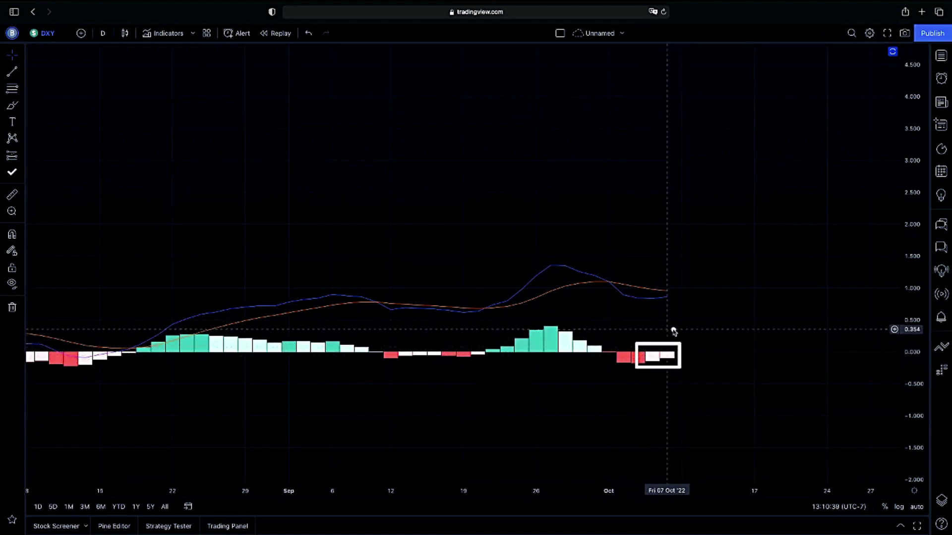
{"action": "left_click_drag", "start_coordinate": [672, 329], "coordinate": [703, 326]}
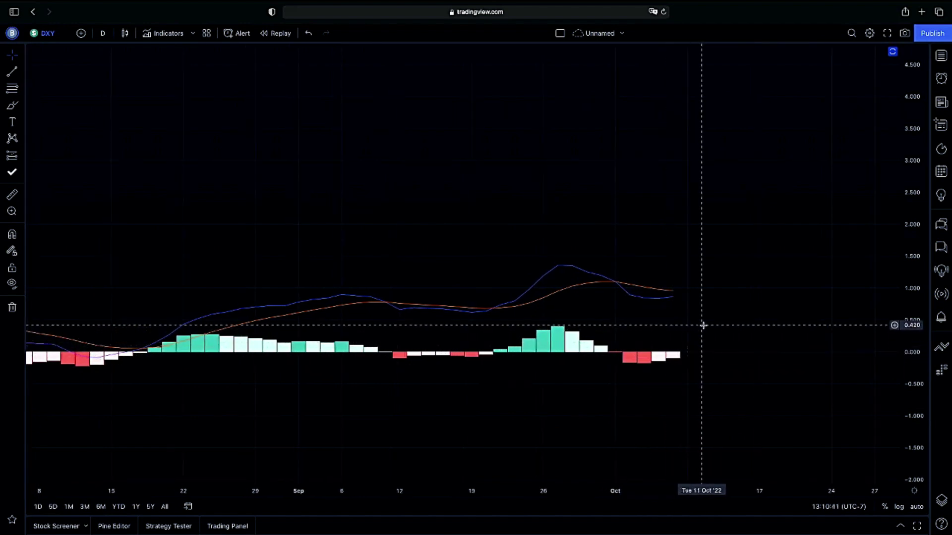
{"action": "double_click", "coordinate": [703, 325]}
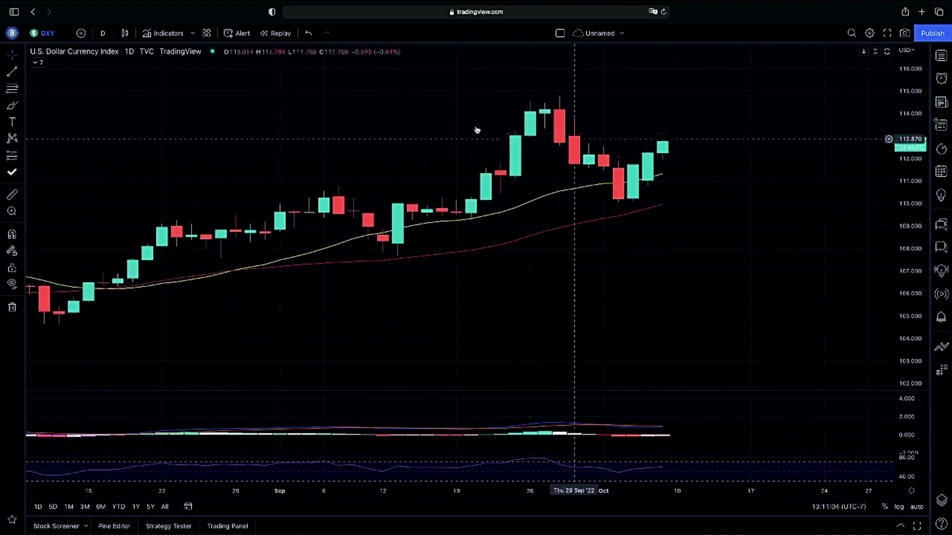
{"action": "left_click", "coordinate": [52, 34]}
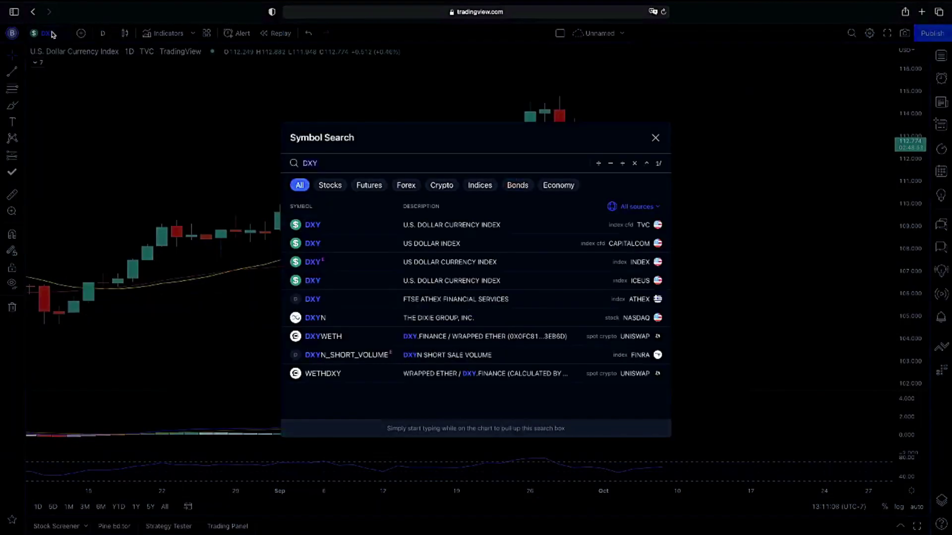